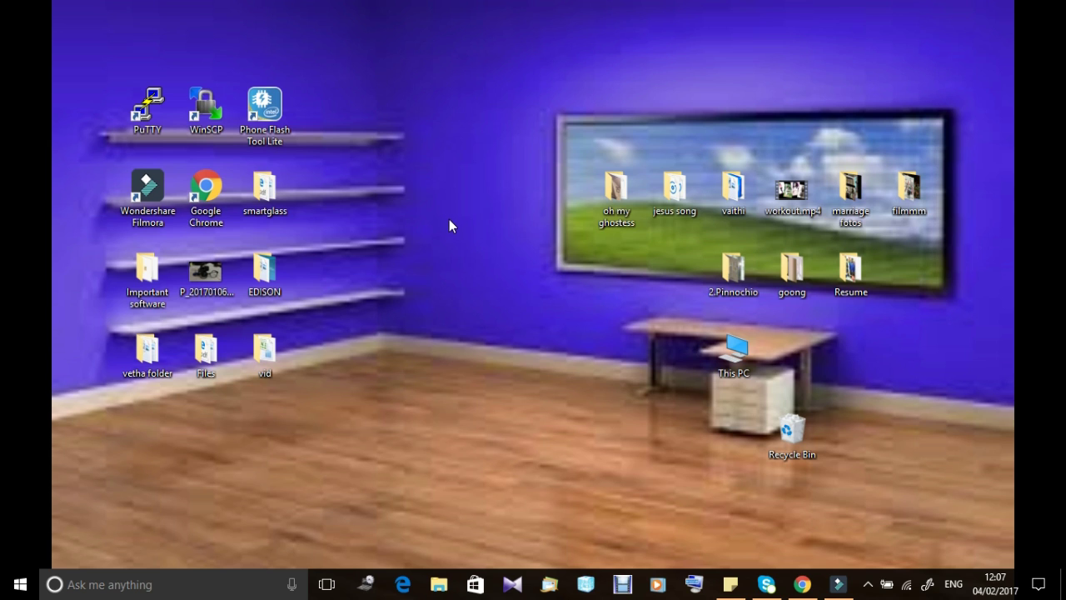
Launch Phone Flash Tool Lite from the desktop.
left_click_drag(448, 223, 240, 90)
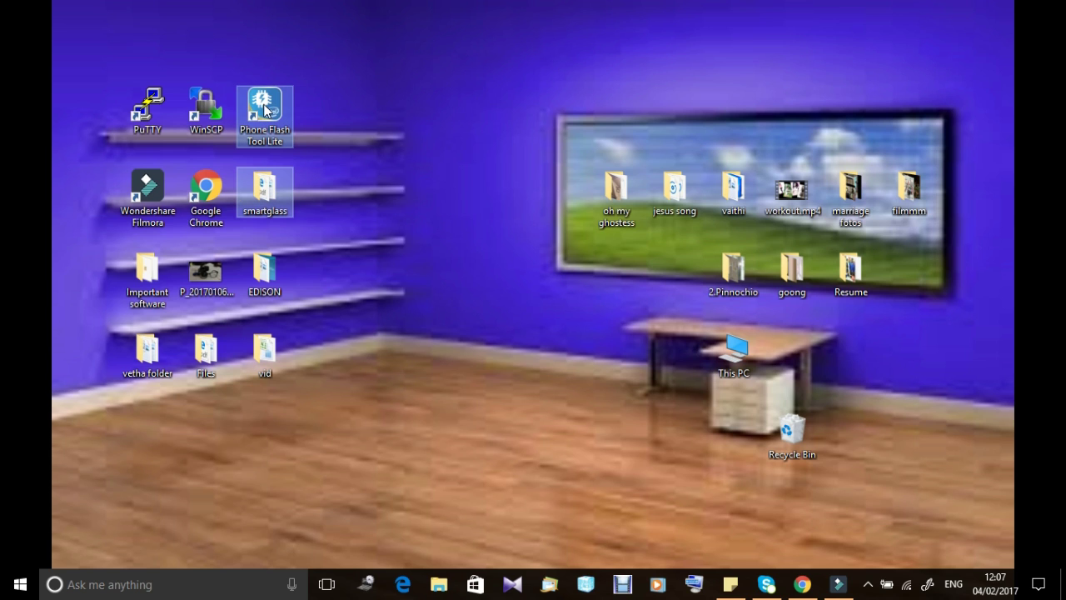
left_click(353, 86)
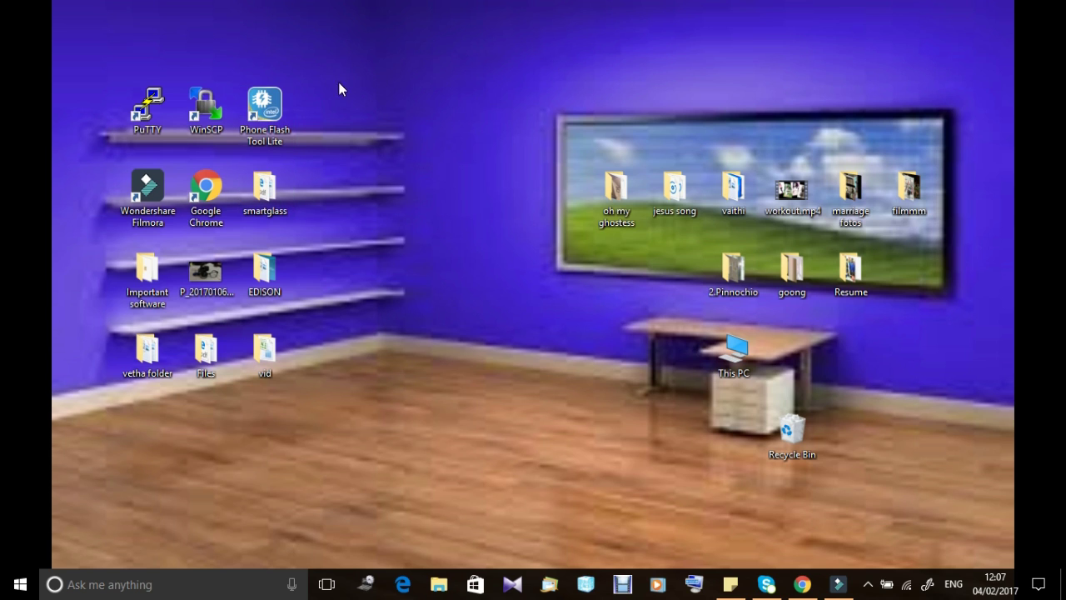
left_click(279, 116)
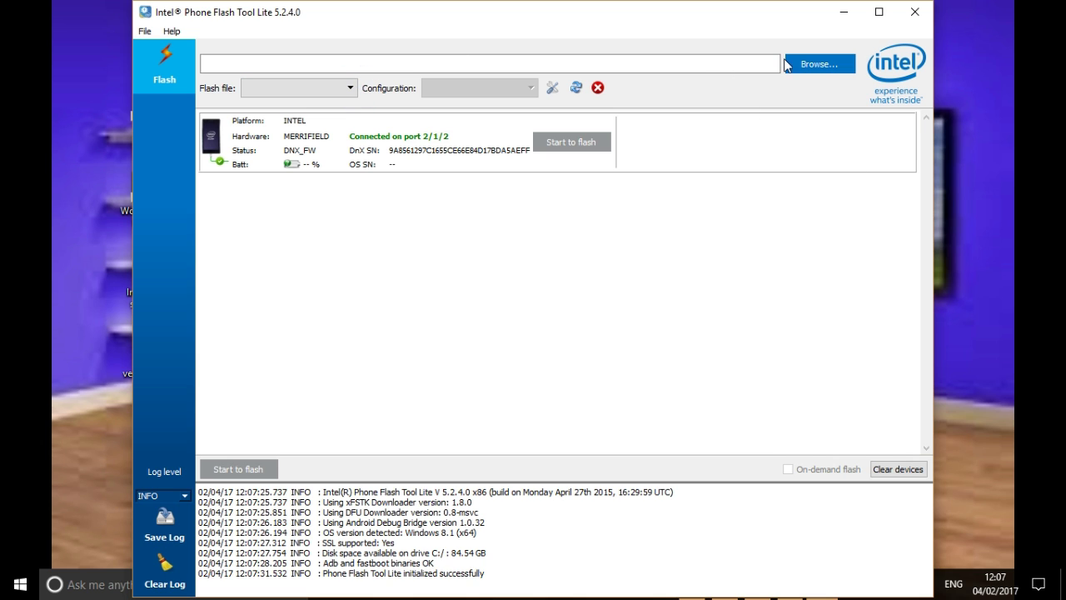
Start choosing a flash file and go to the EDISON folder on the Desktop.
left_click(827, 67)
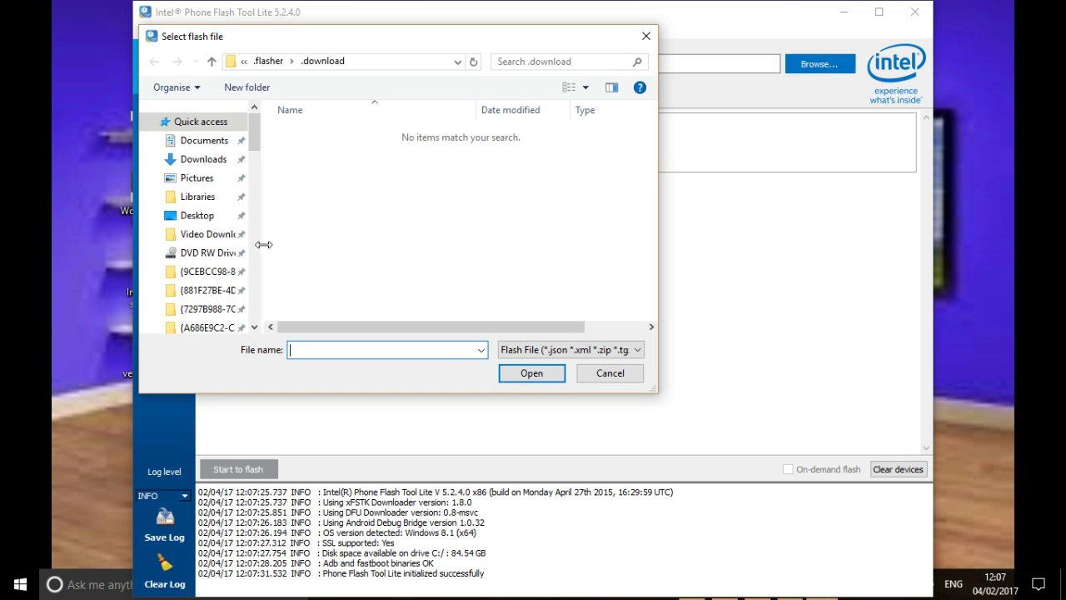
left_click_drag(252, 125, 281, 297)
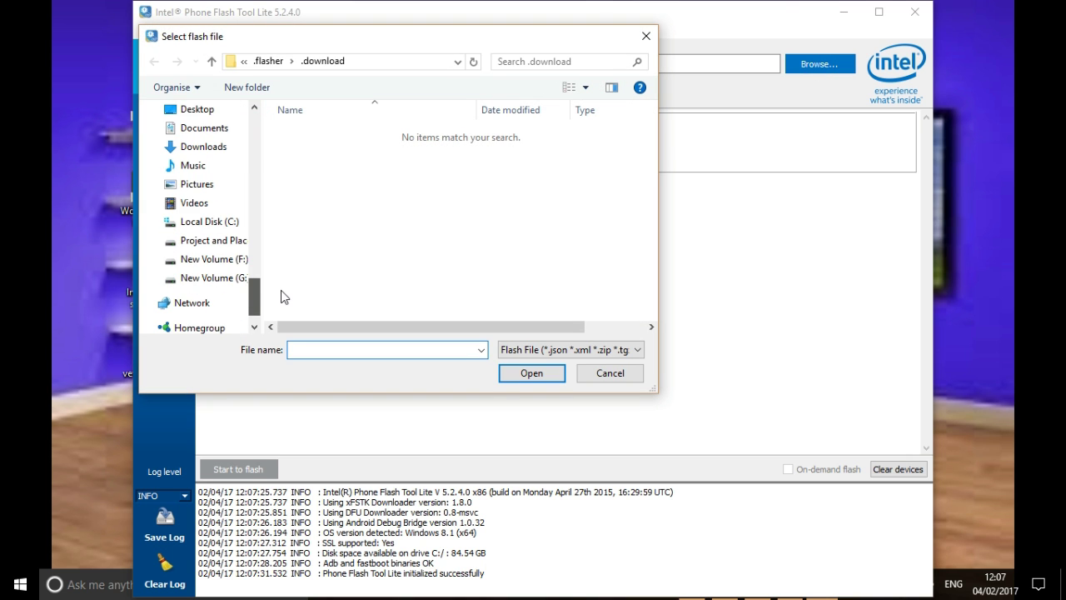
left_click(217, 110)
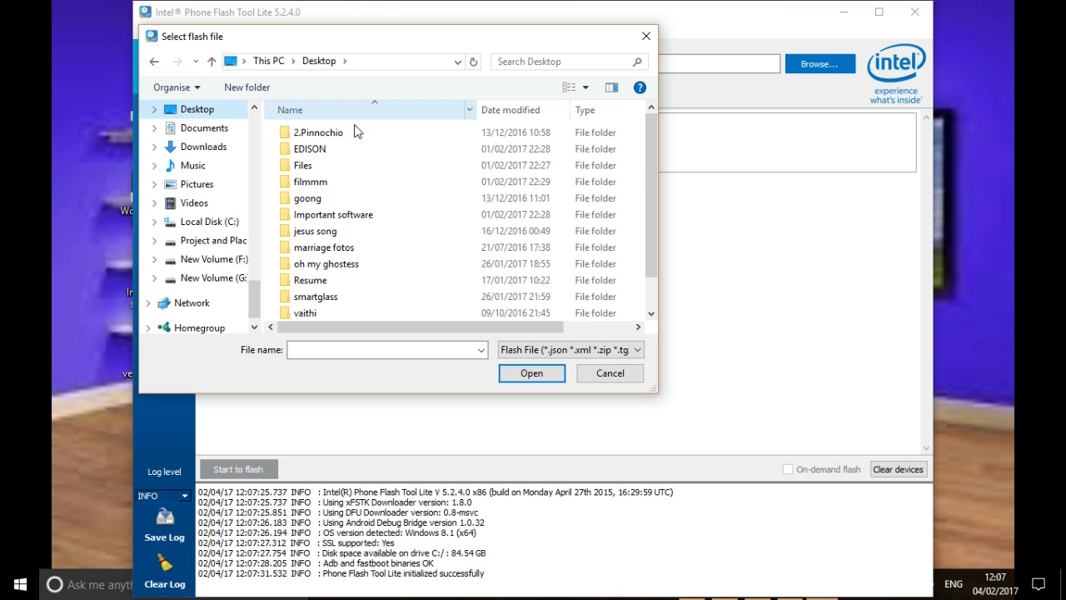
left_click(321, 153)
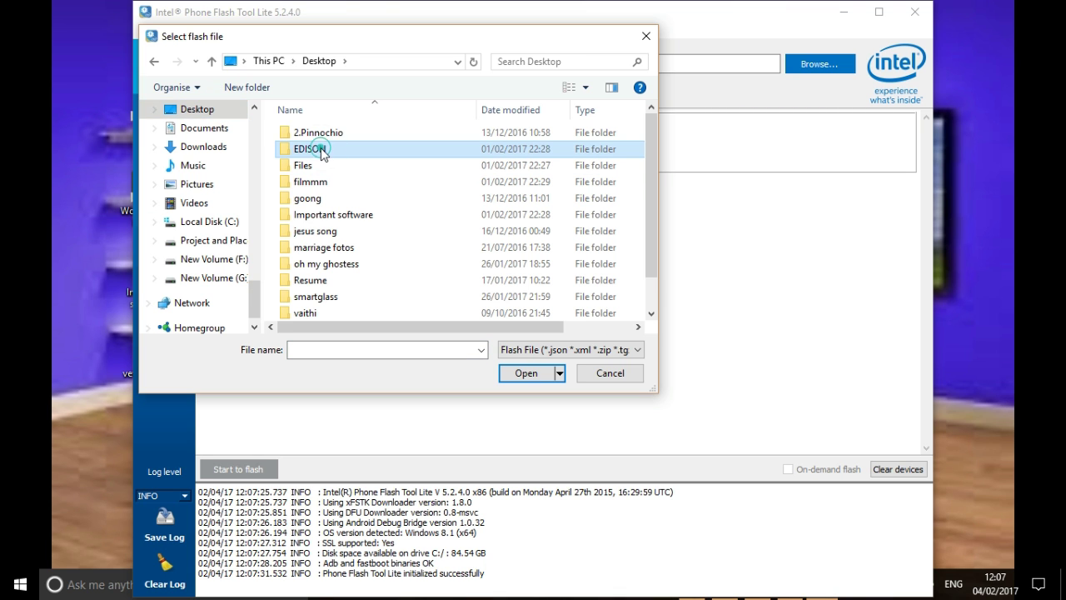
double_click(321, 153)
double_click(323, 154)
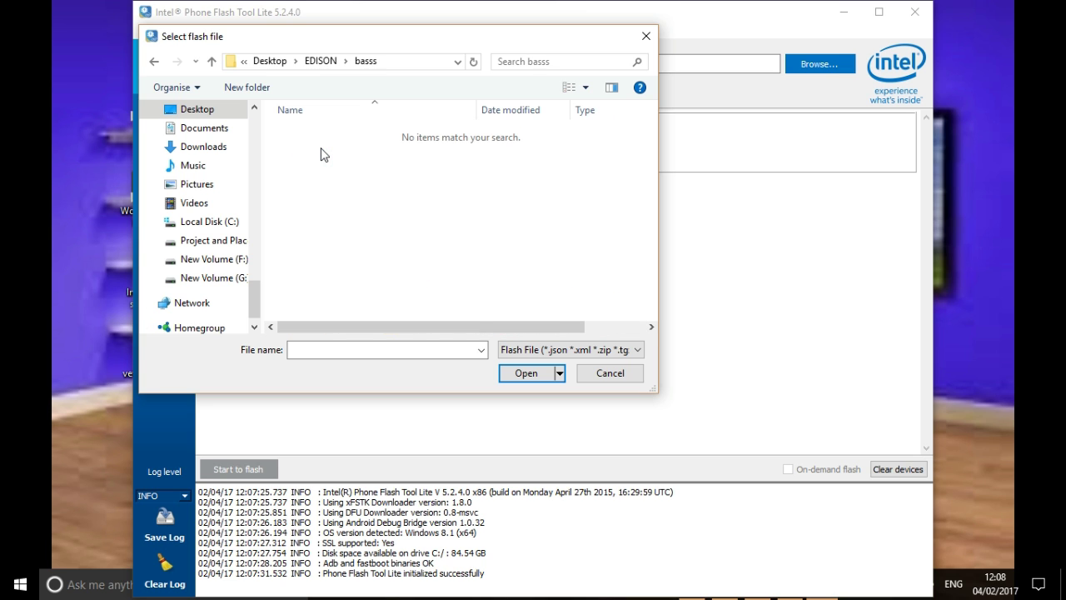
key("BackSpace")
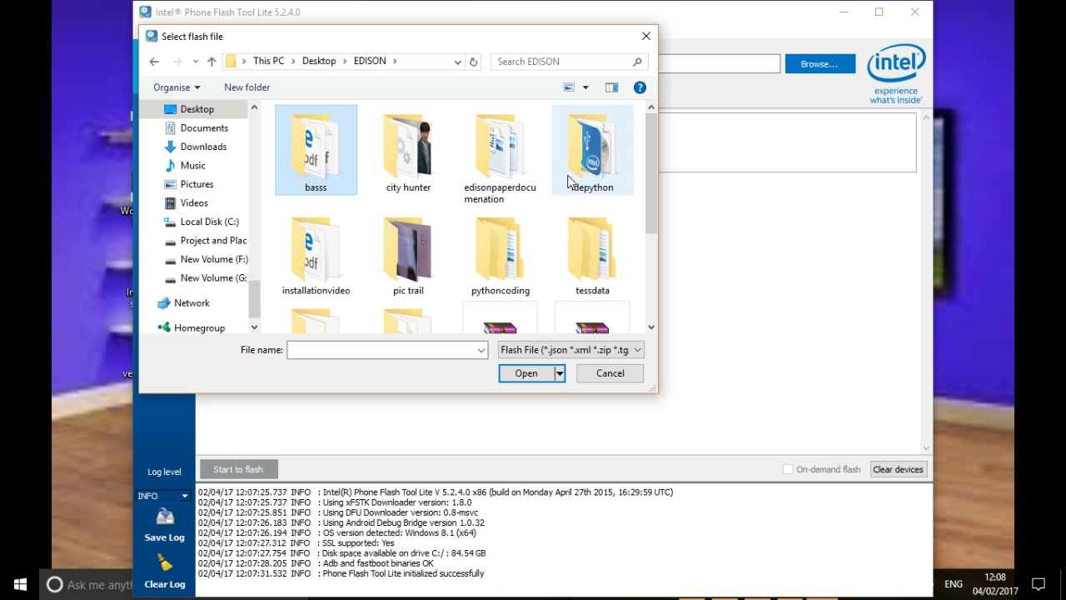
Load pft-config-edison.xml as the flash file from the toFlash folder inside idepython\ubili.
double_click(348, 263)
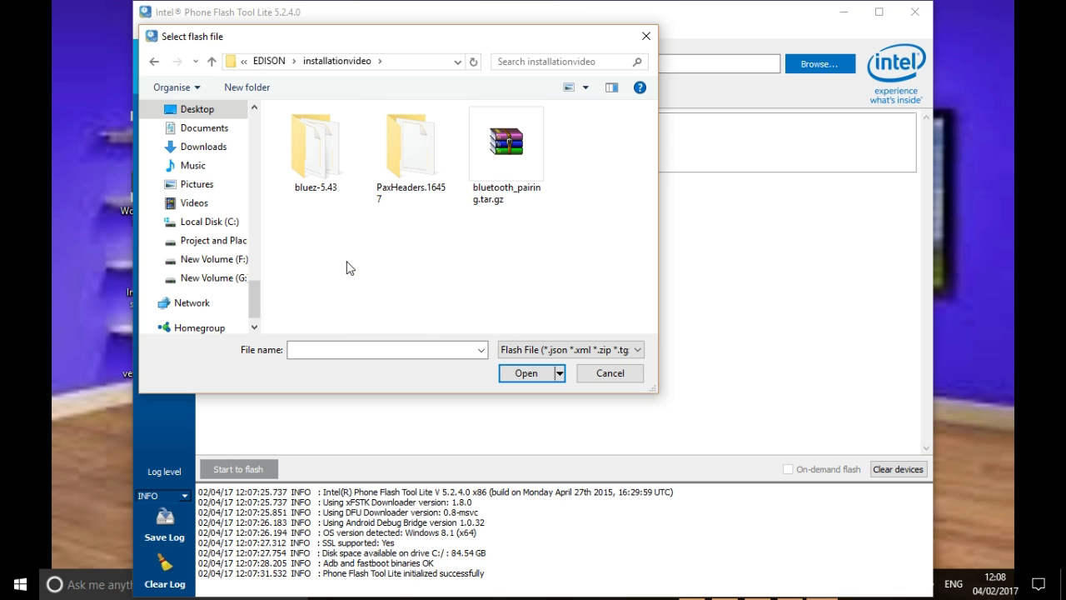
key("BackSpace")
left_click(599, 157)
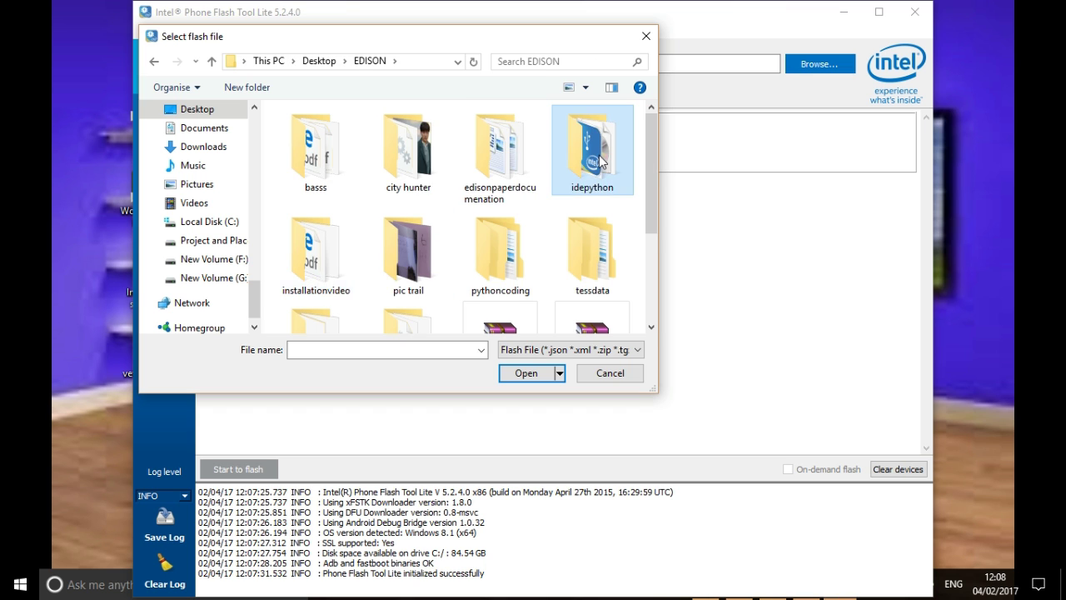
double_click(599, 155)
left_click(404, 147)
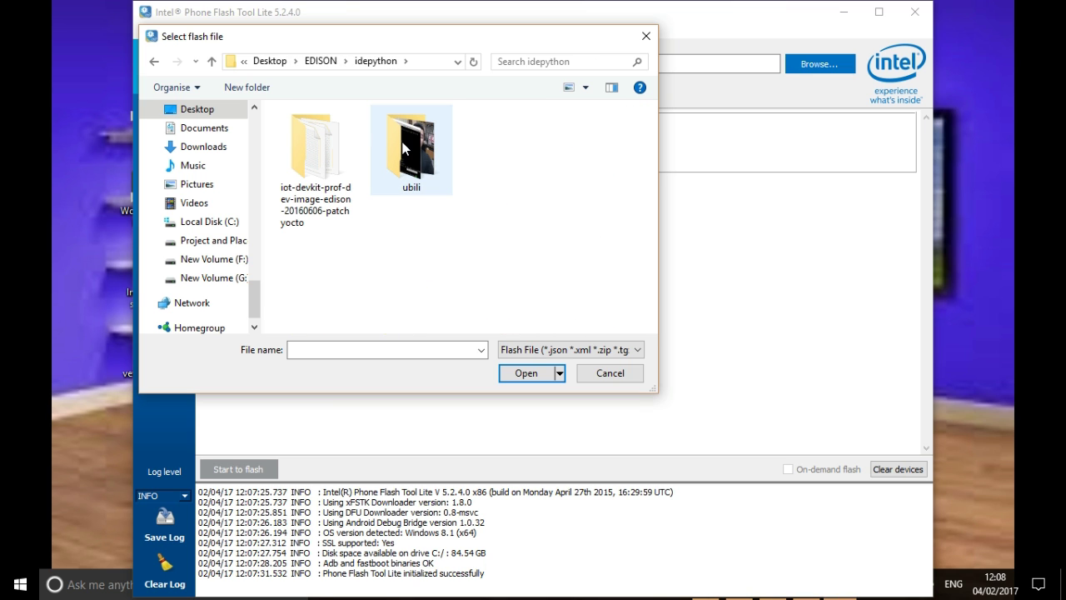
double_click(403, 147)
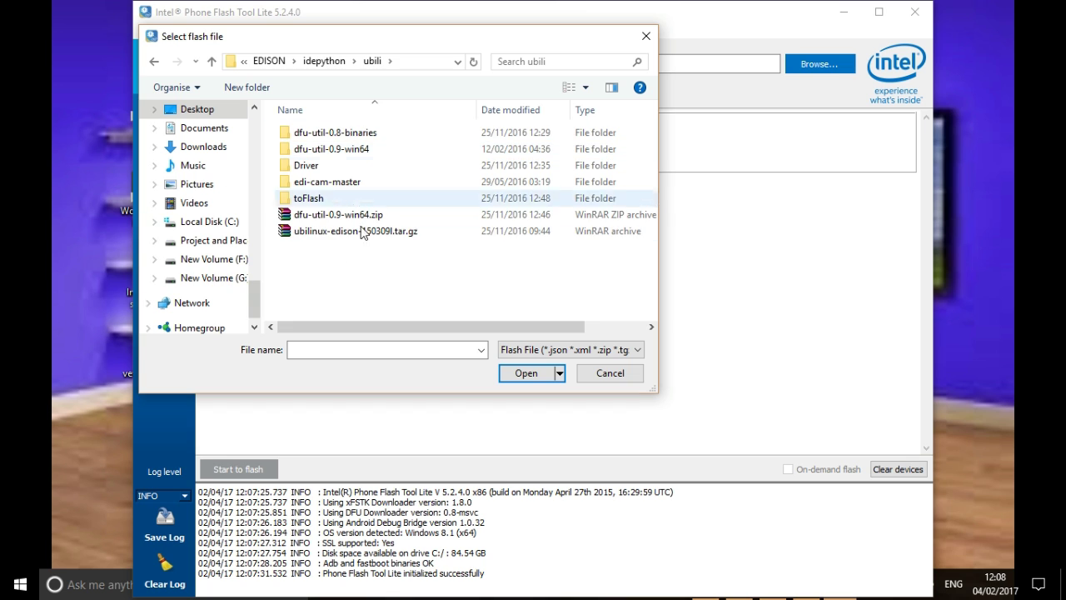
double_click(310, 199)
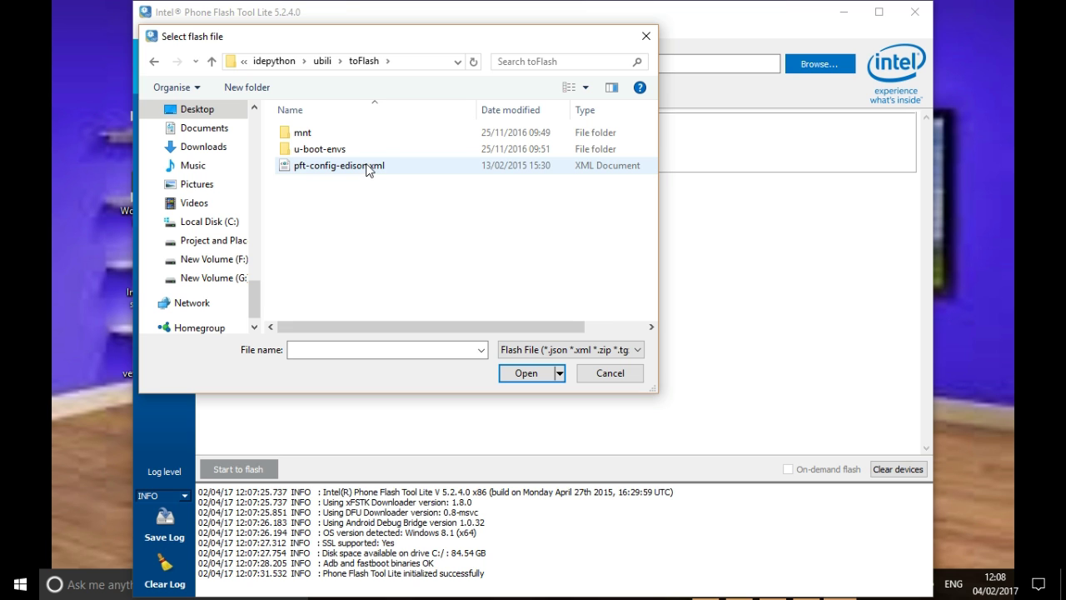
left_click(367, 169)
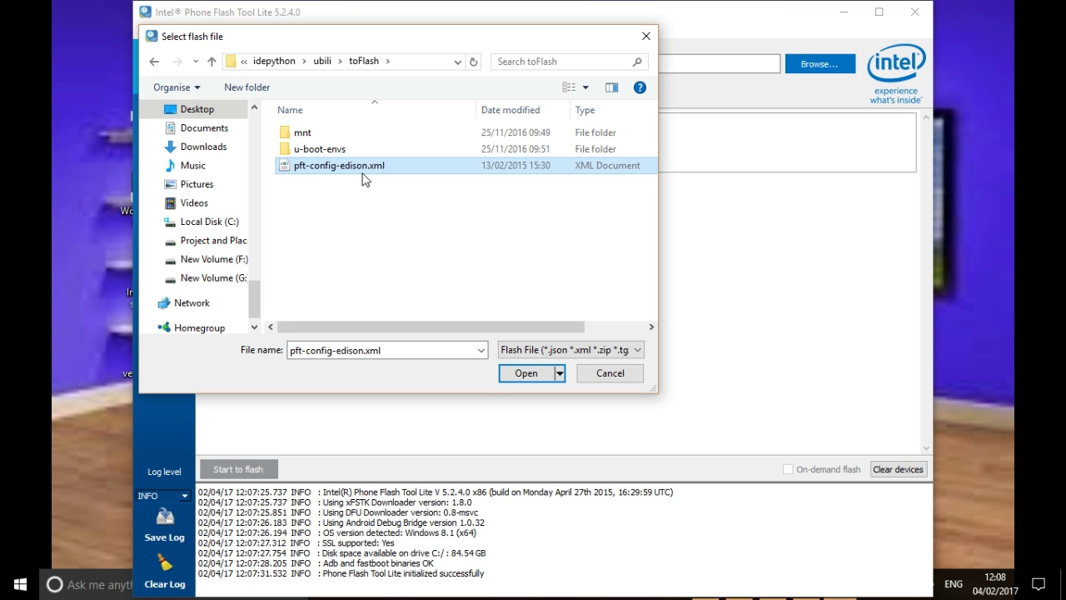
left_click(518, 375)
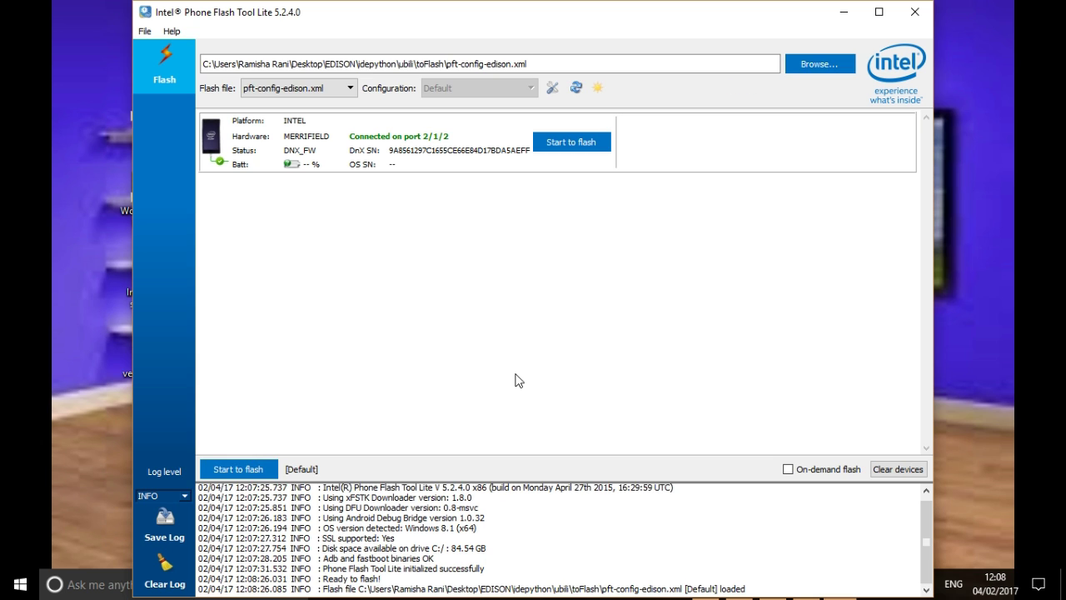
Flash the connected device with pft-config-edison.xml, run the flash a second time, and dismiss its notification.
left_click(349, 87)
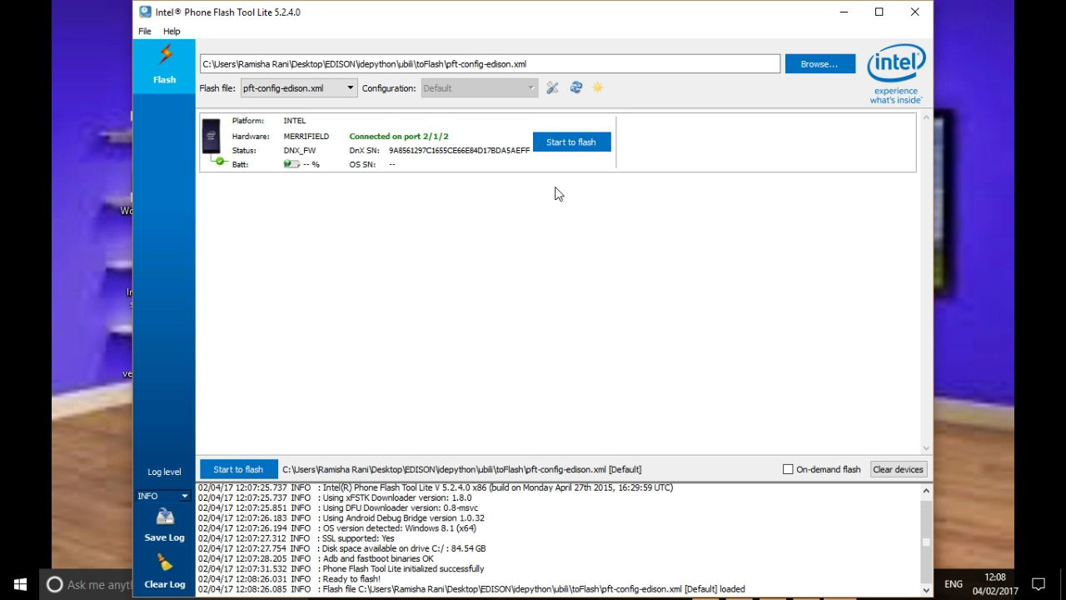
left_click(571, 142)
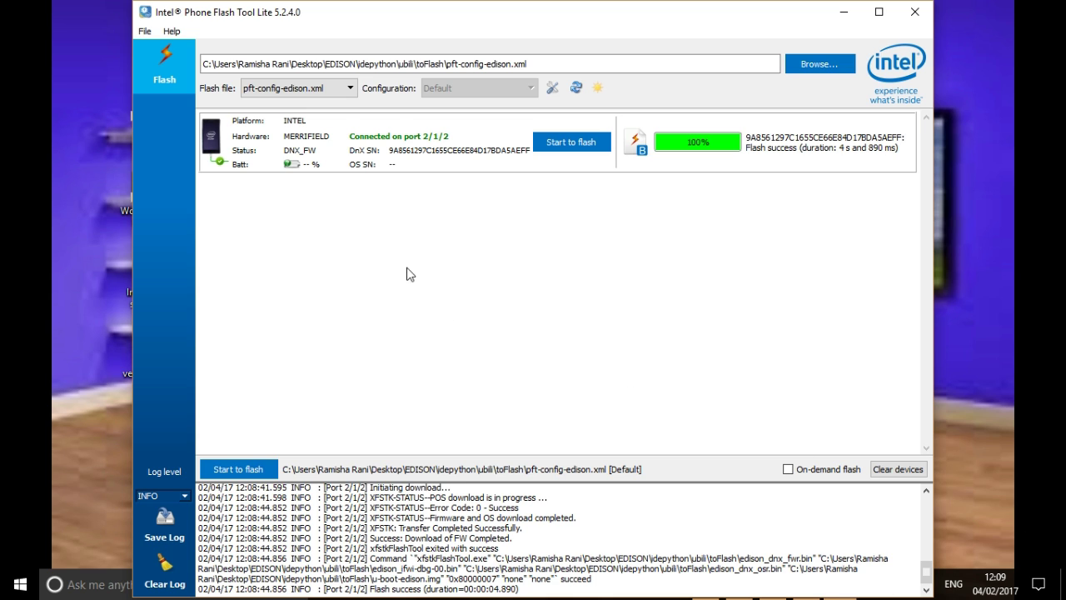
left_click(558, 145)
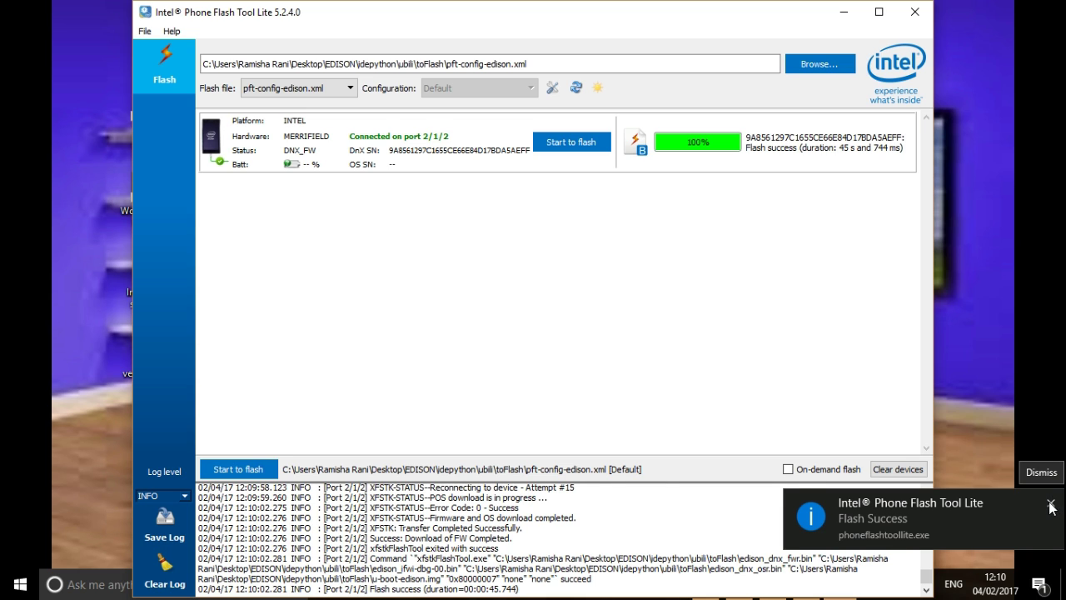
left_click(1051, 504)
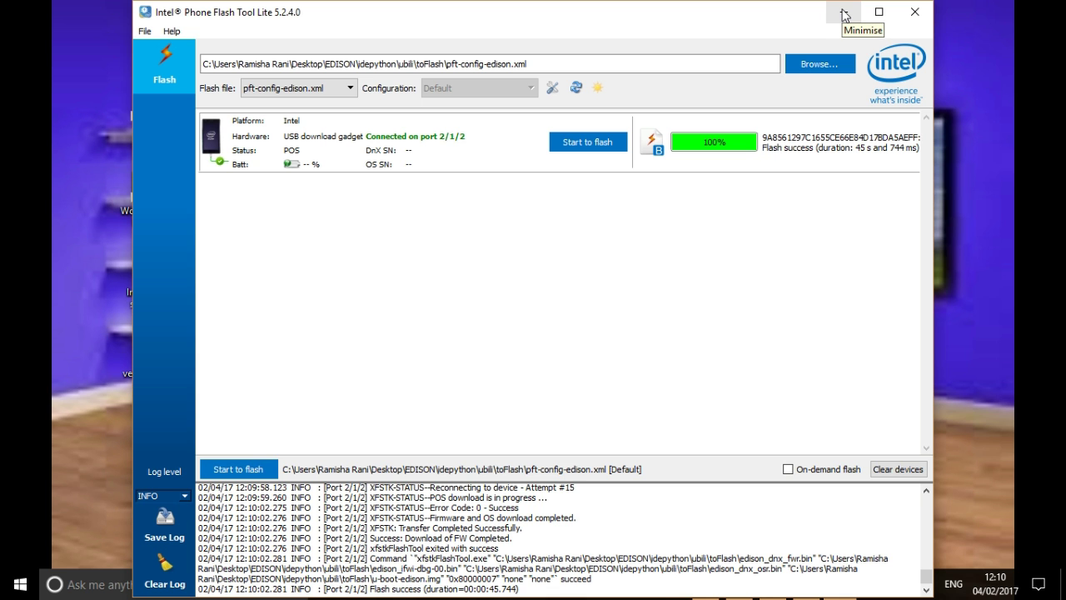
Minimise the flash tool, switch to Sticky Notes, and highlight the yocto image mention in the green note on Edison flashing.
left_click(843, 15)
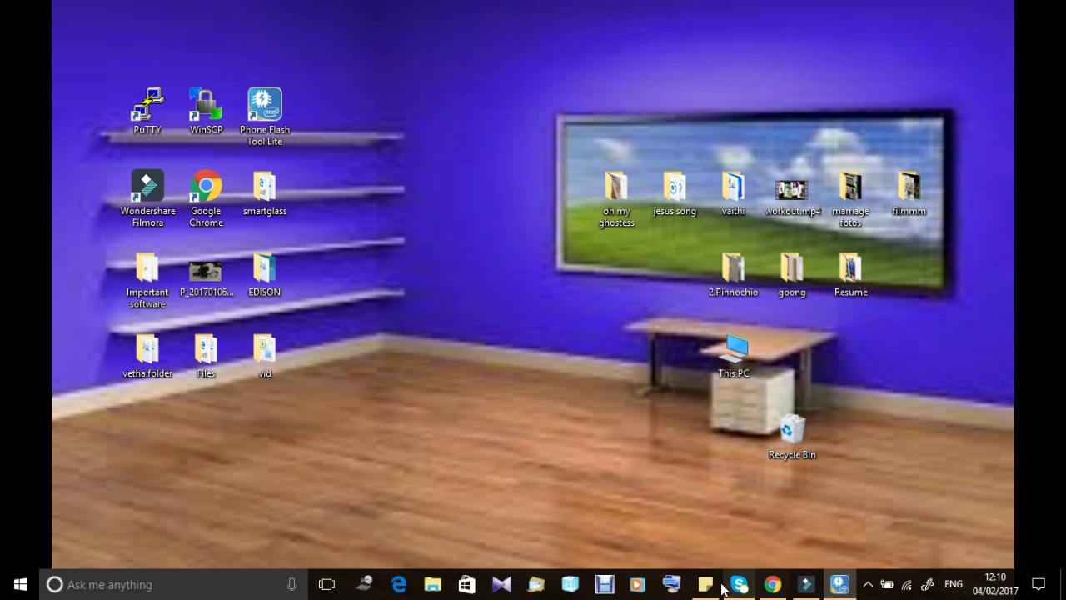
left_click(709, 550)
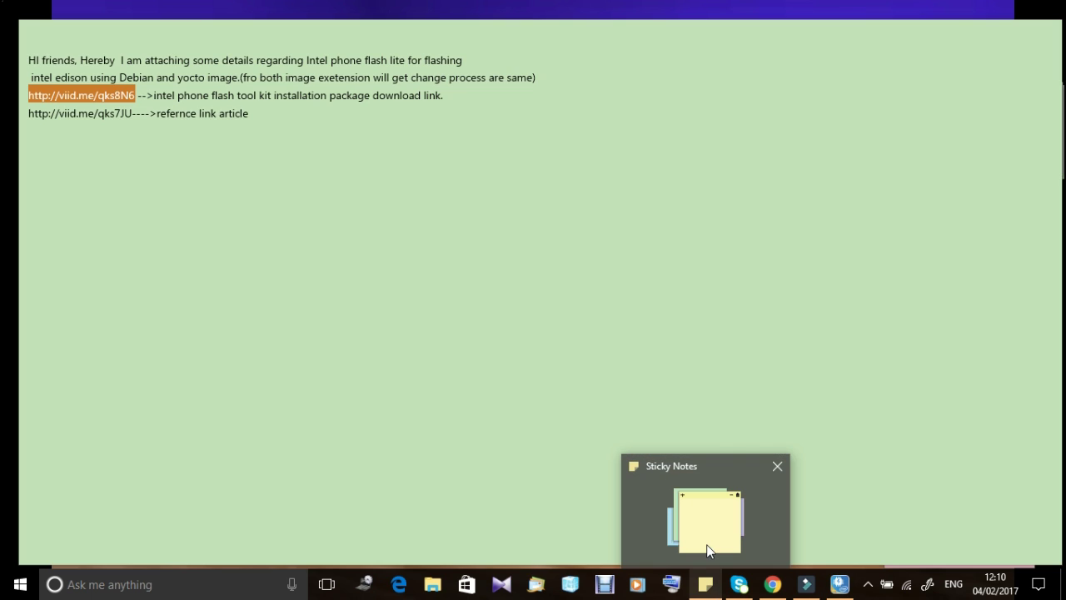
left_click(705, 586)
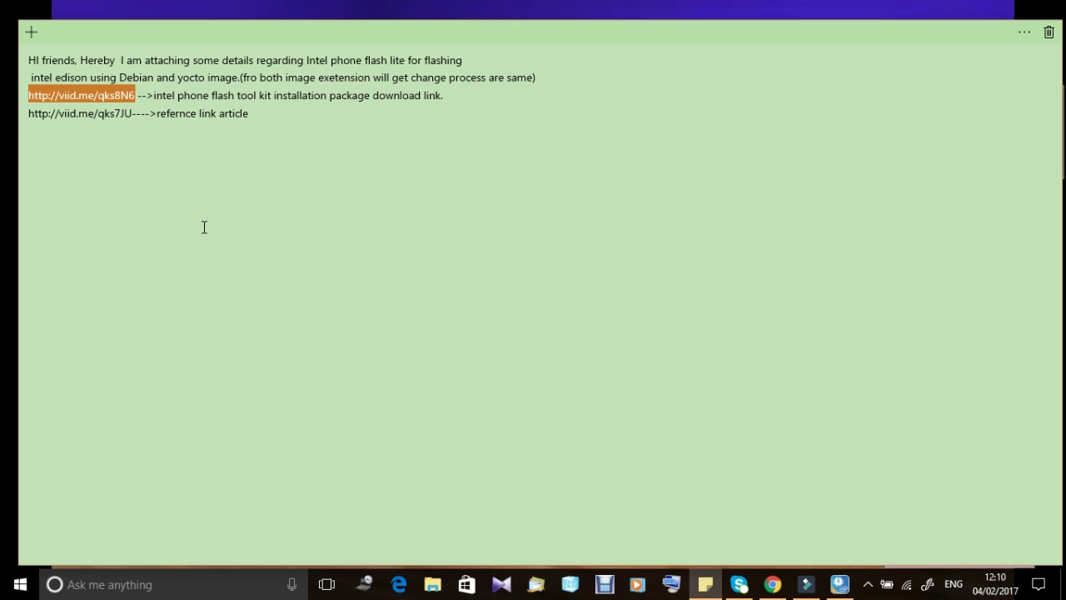
left_click(105, 181)
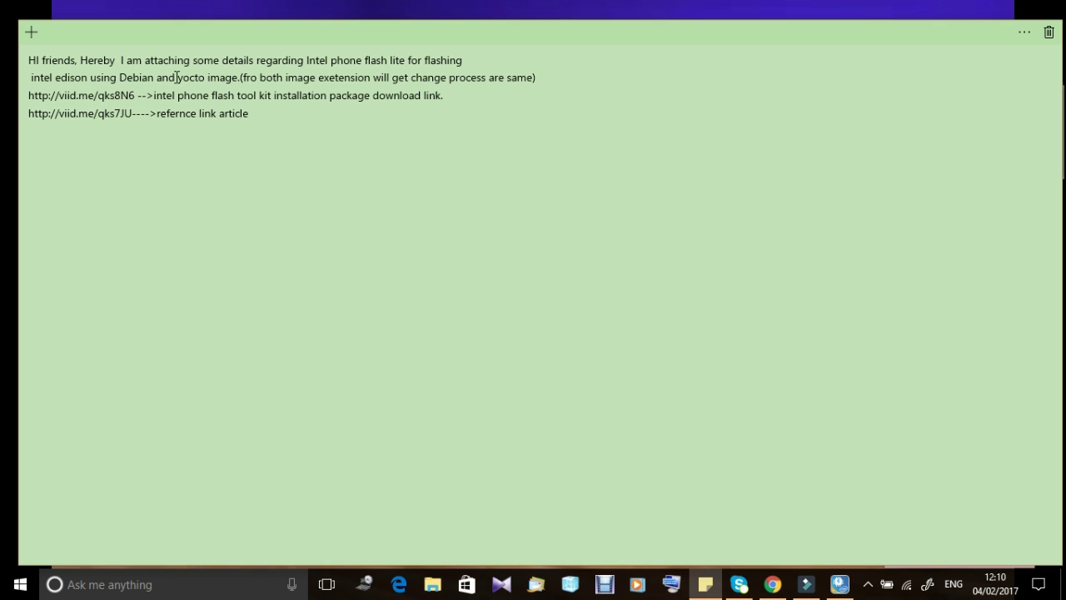
left_click_drag(177, 77, 232, 79)
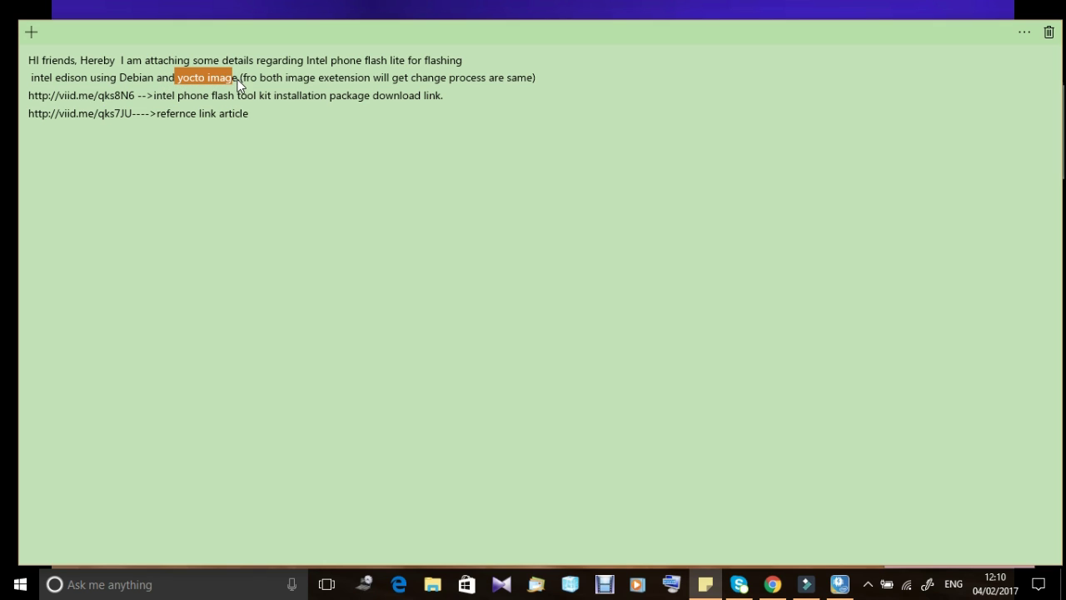
left_click(181, 271)
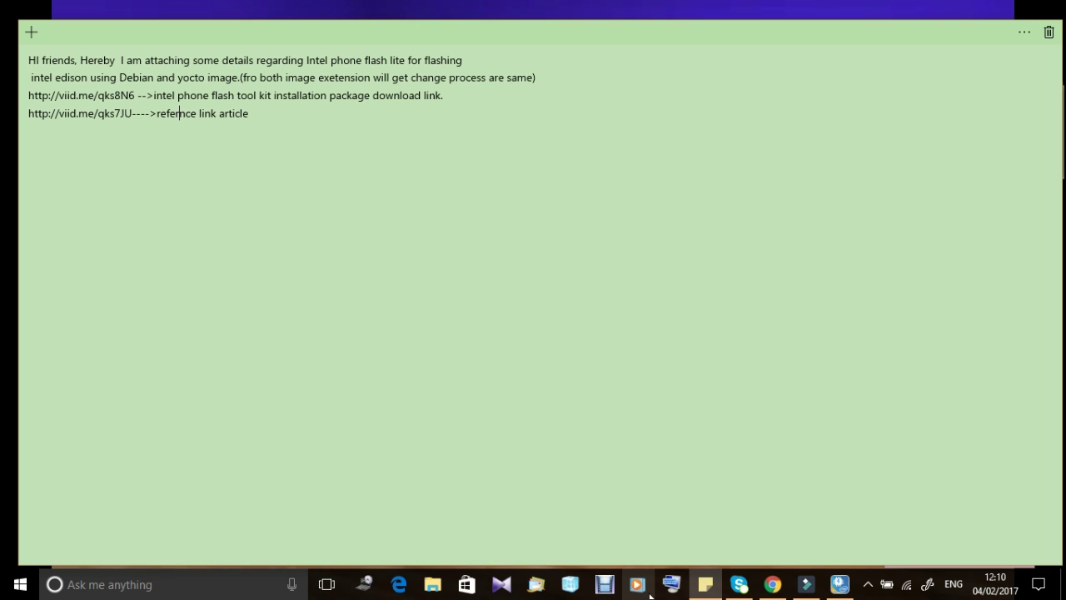
Switch back to Phone Flash Tool Lite, load FlashEdison.json from EDISON\idepython\iot-devkit-prof-dev-image-edison-20160606-patch yocto, and minimise the window.
left_click(838, 583)
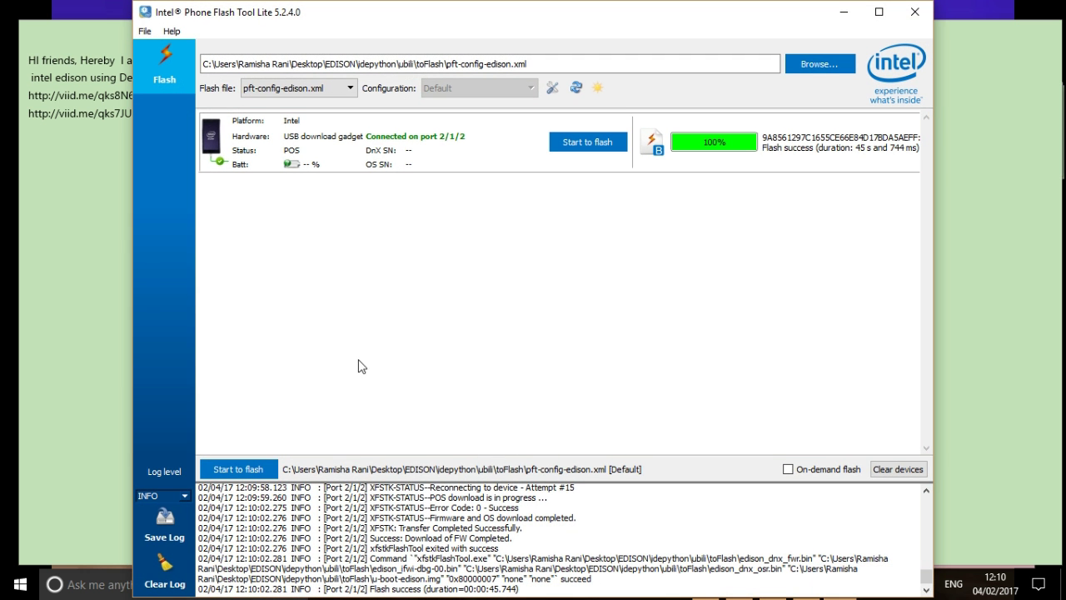
left_click(823, 66)
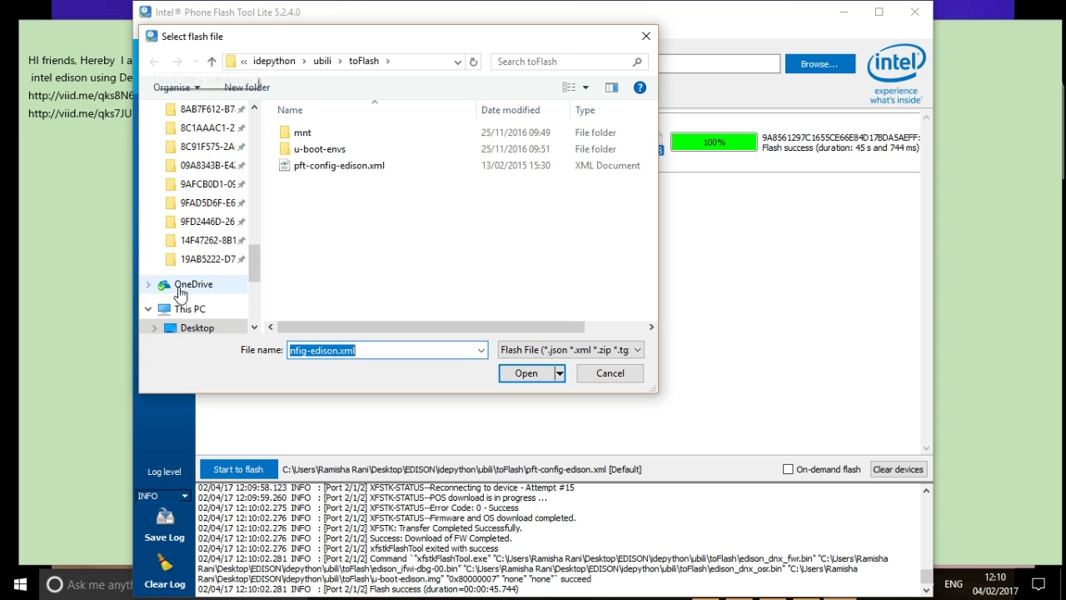
left_click(225, 334)
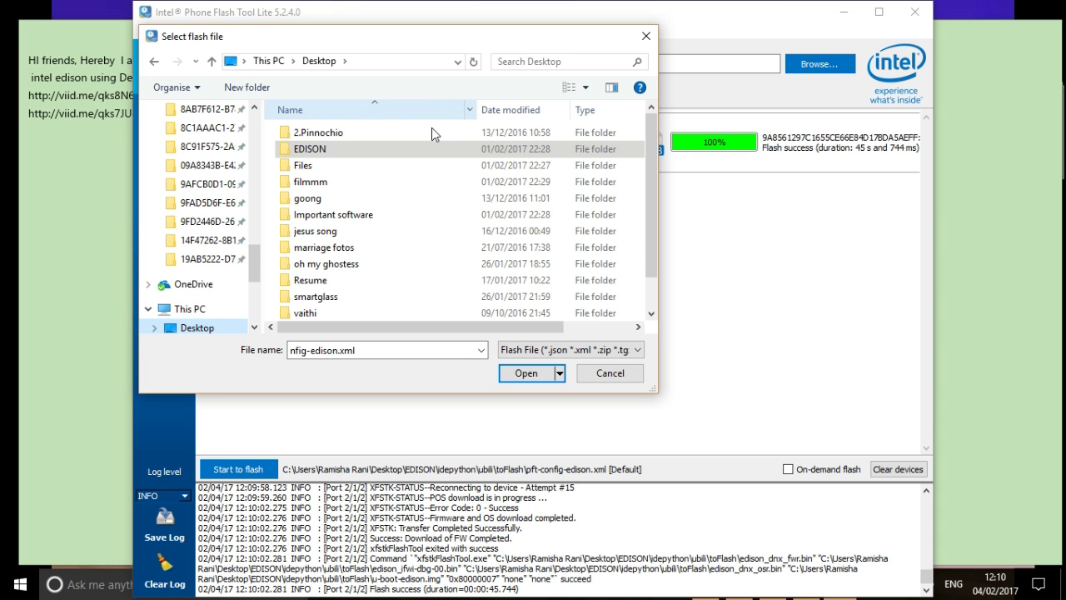
double_click(394, 148)
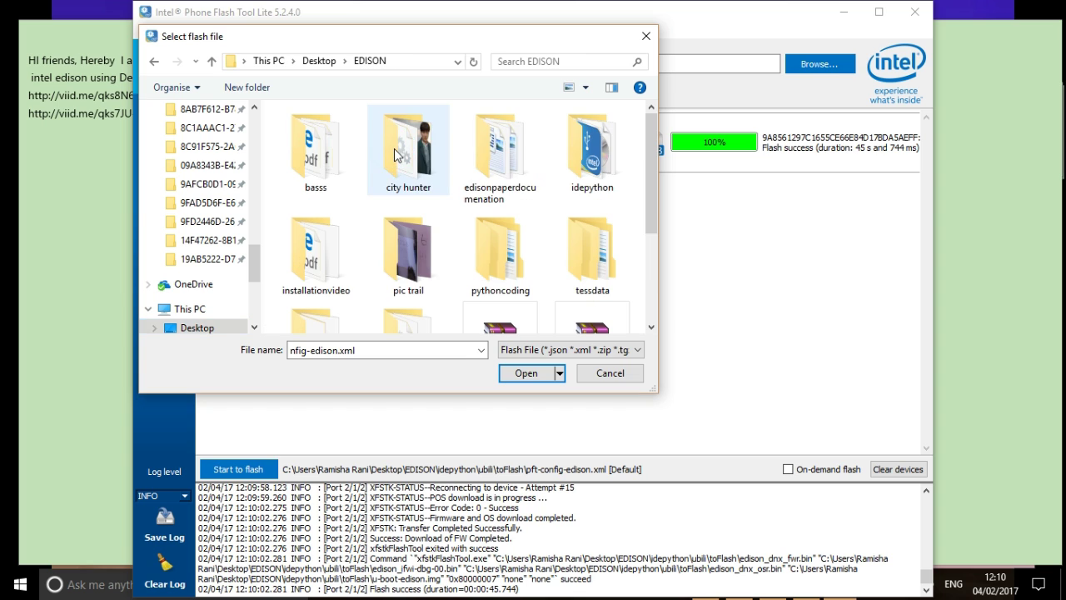
double_click(605, 160)
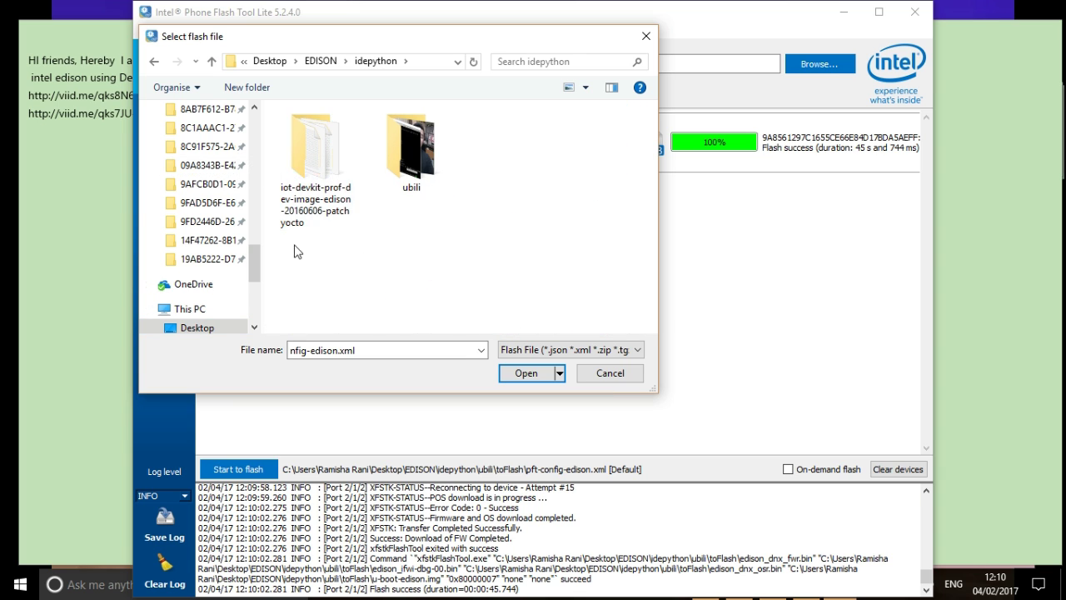
left_click(320, 214)
double_click(320, 214)
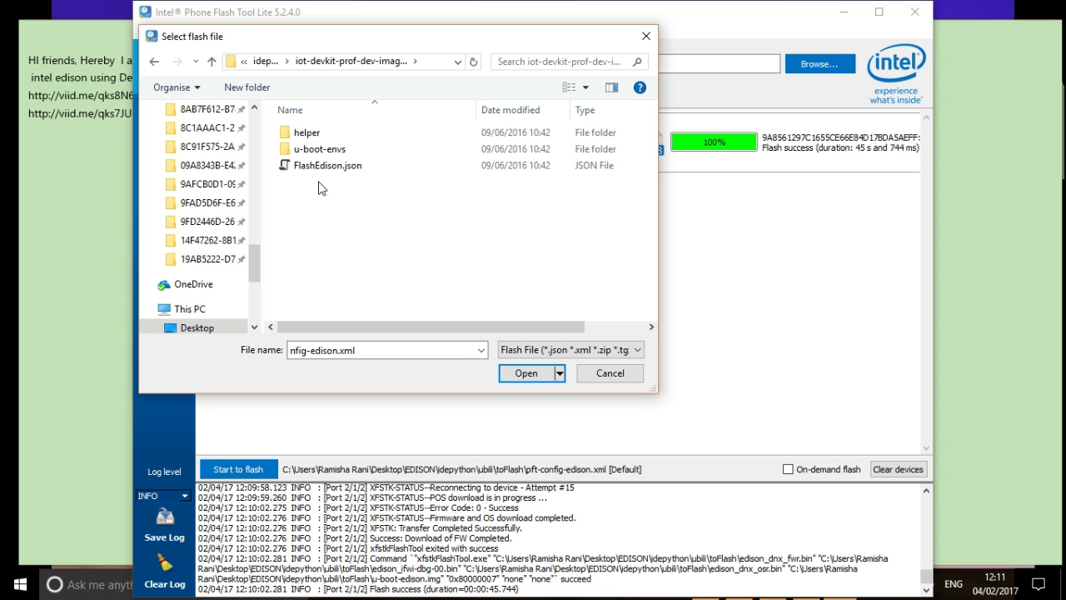
left_click(350, 171)
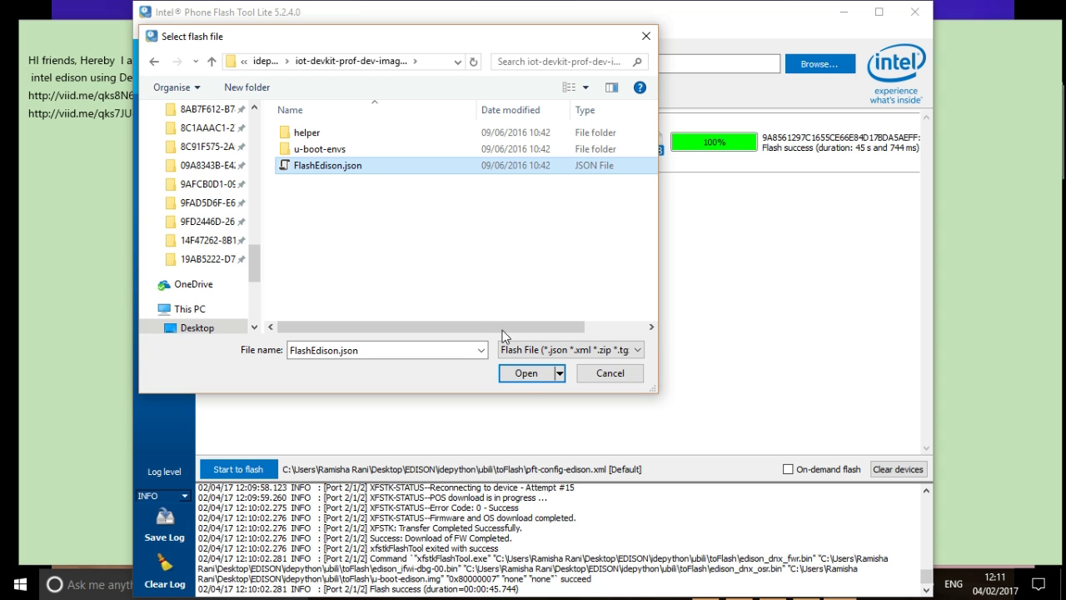
left_click(524, 377)
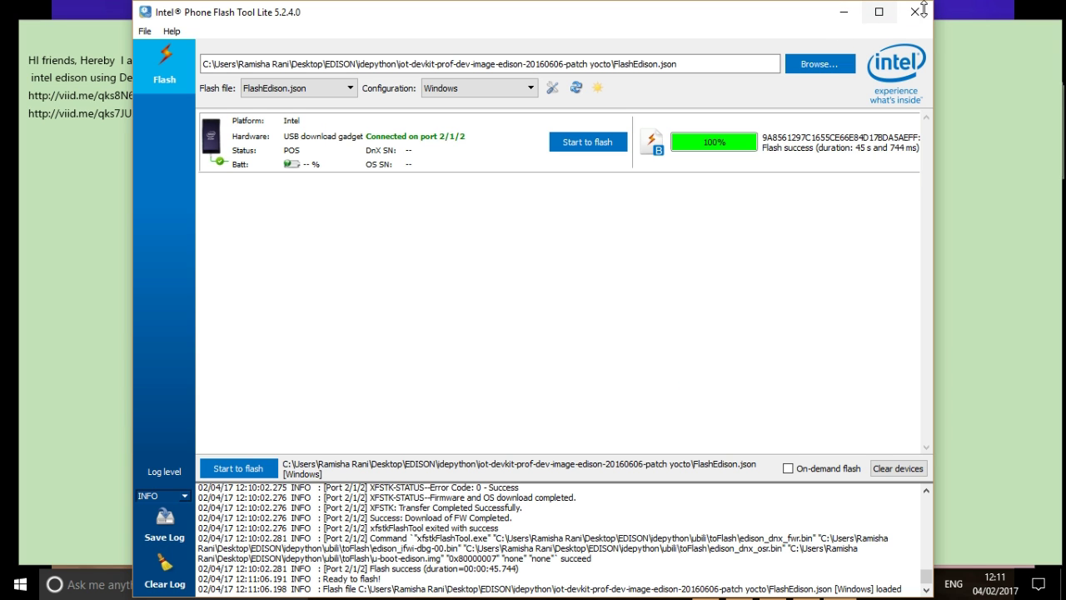
left_click(844, 17)
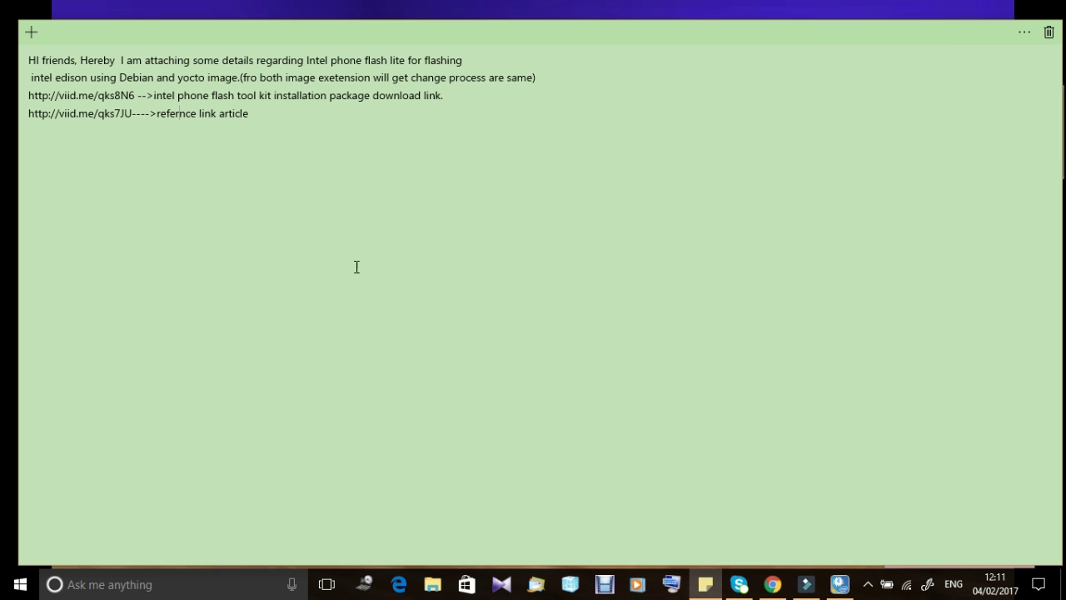